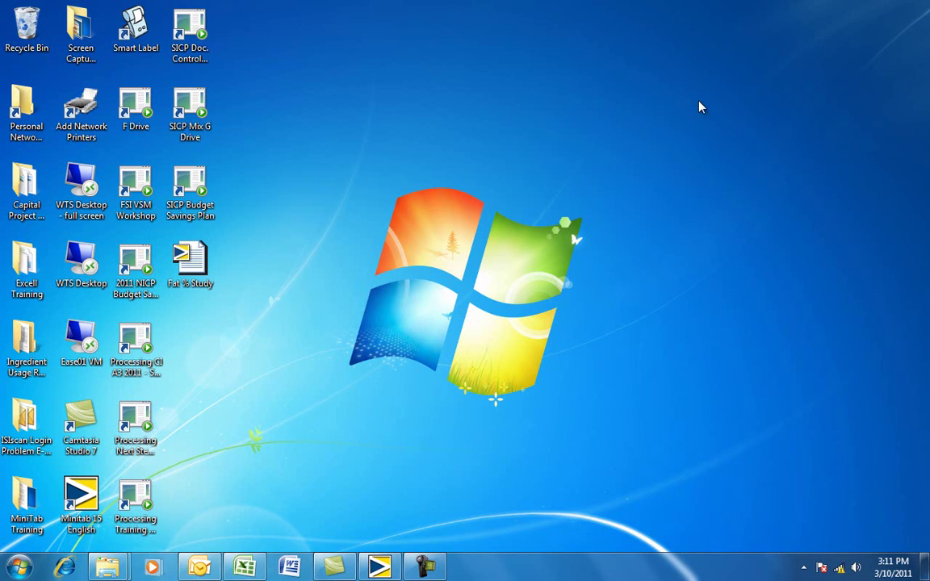
# Step: Restore the Minitab window showing the untitled project with an empty Worksheet 1
pyautogui.click(381, 568)
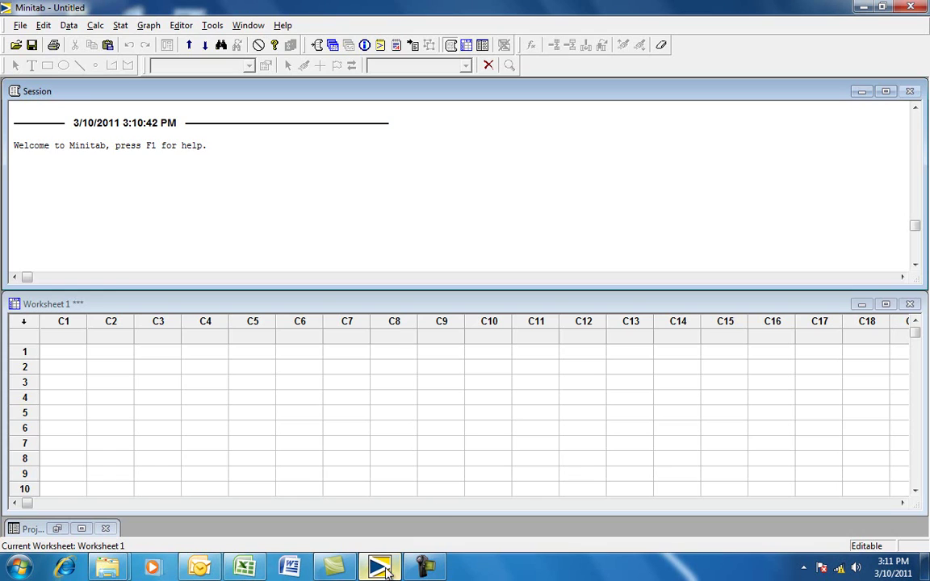
# Step: Select row 1 of column C1 in Minitab, then switch to the raw milk Excel workbook
pyautogui.click(71, 353)
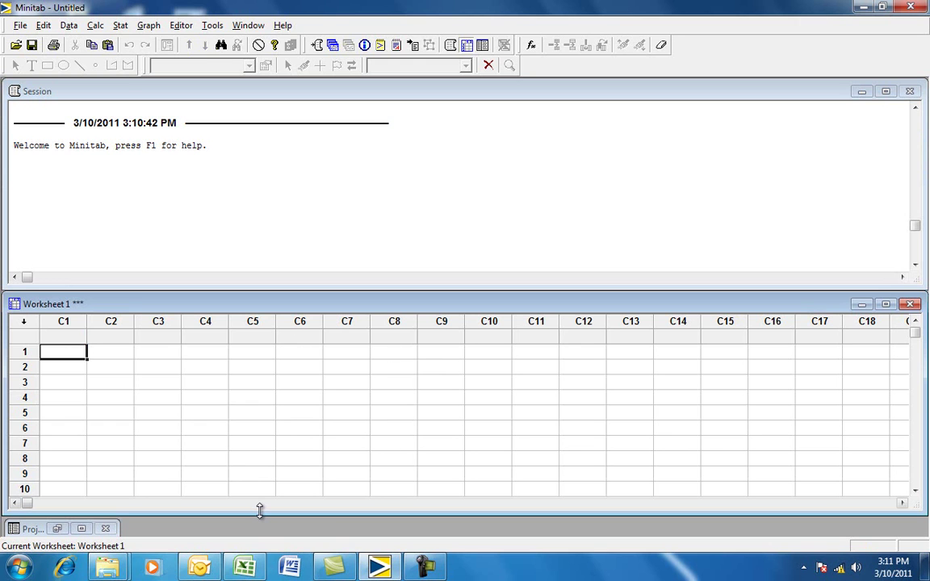
pyautogui.moveTo(246, 565)
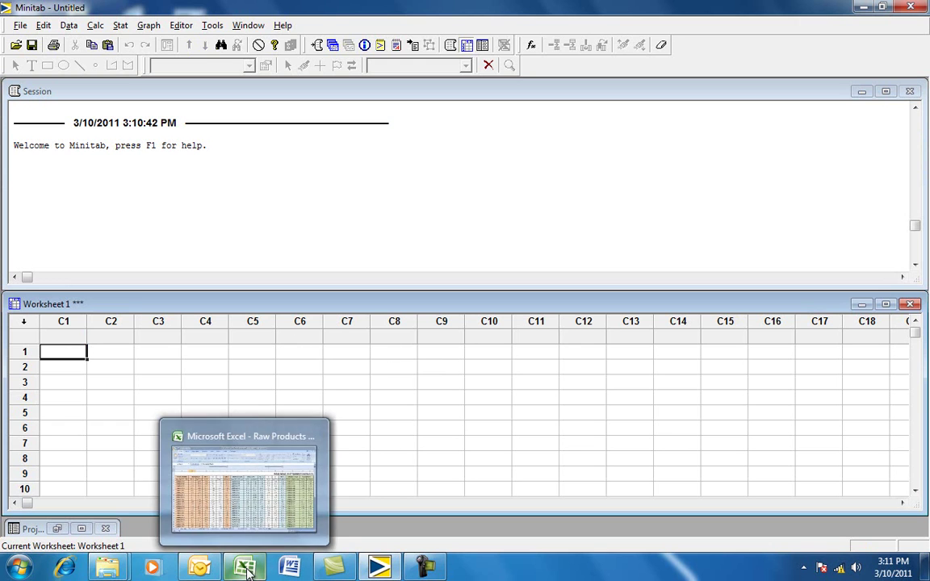
pyautogui.click(223, 507)
# Step: Copy the 24 FAT % readings in Excel cells B4:B27 and return to Minitab
pyautogui.click(172, 283)
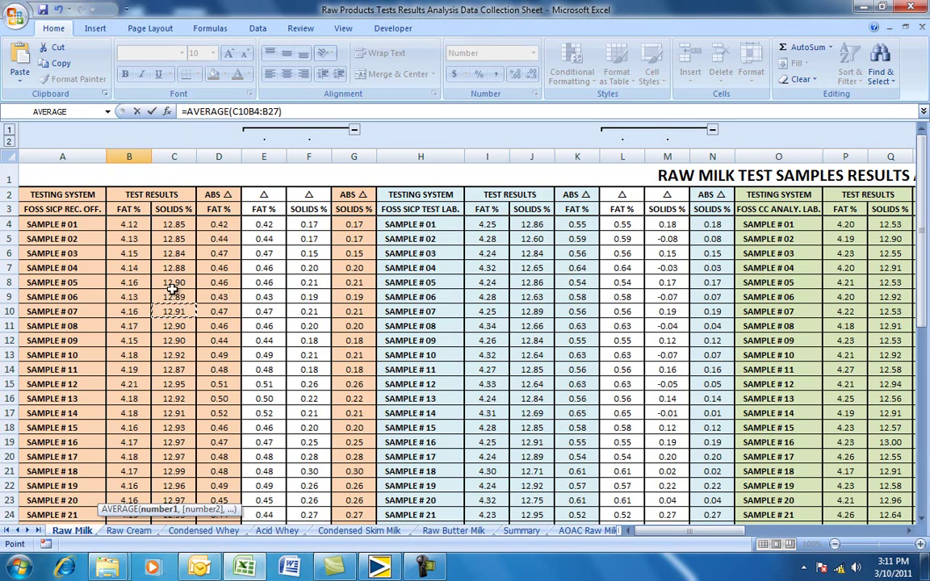
pyautogui.click(138, 223)
pyautogui.press('Escape')
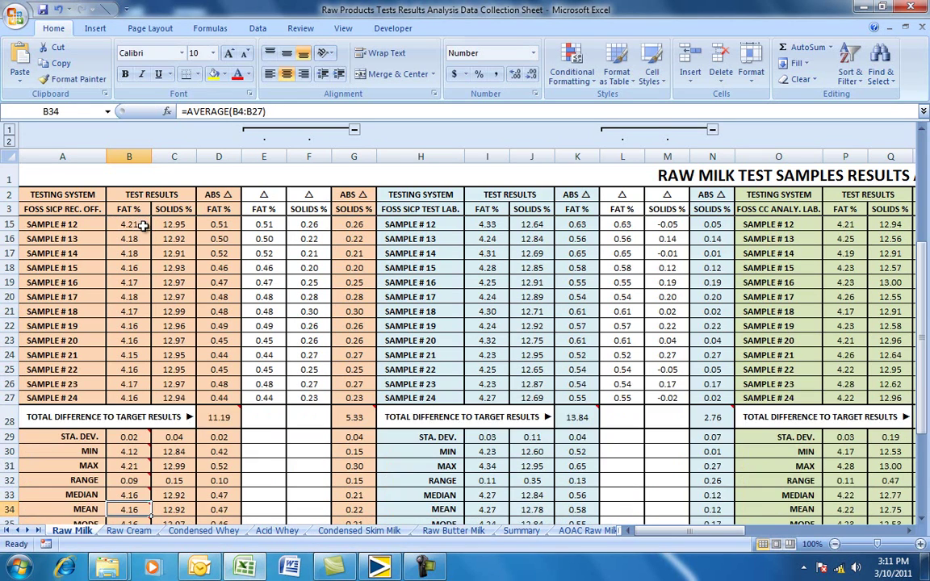
pyautogui.scroll(4, 139, 224)
pyautogui.moveTo(139, 224); pyautogui.dragTo(134, 427)
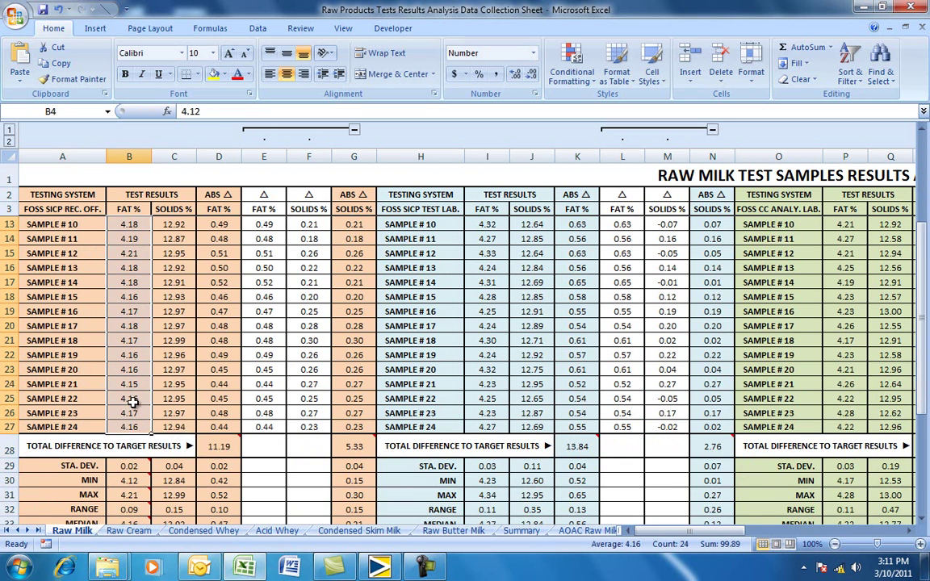
pyautogui.rightClick(121, 367)
pyautogui.click(205, 195)
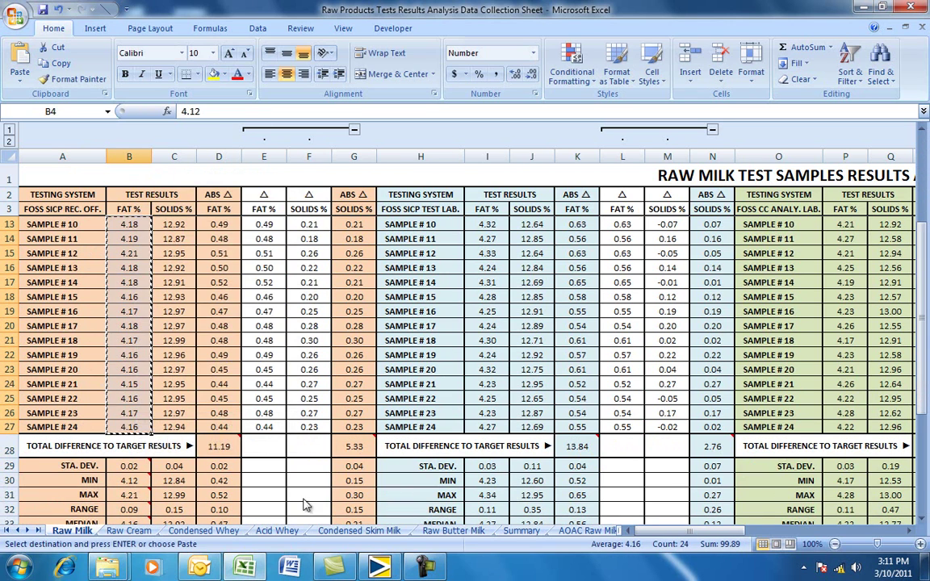
pyautogui.hotkey('alt', 'Tab')
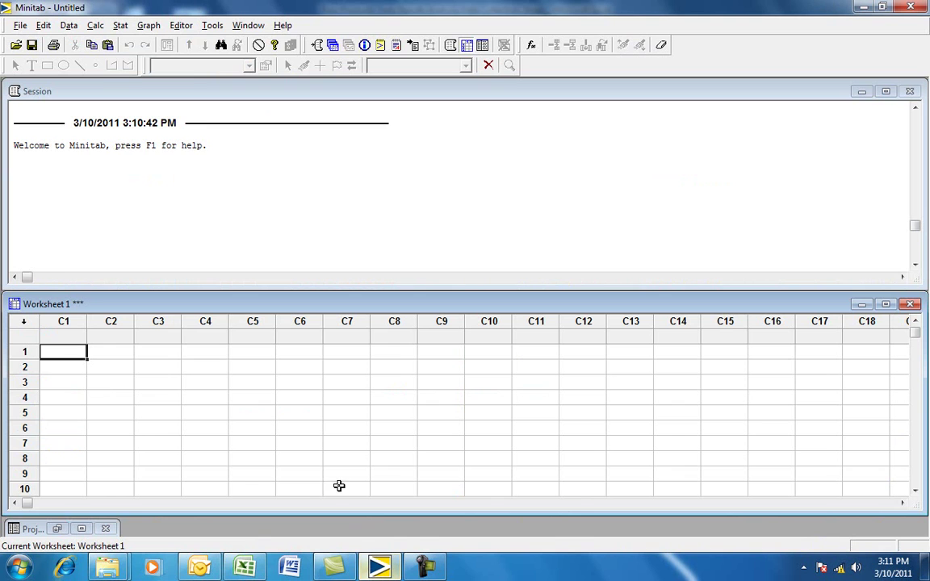
# Step: Paste the 24 FAT % values into Minitab column C1, starting at row 1
pyautogui.rightClick(58, 355)
pyautogui.click(122, 178)
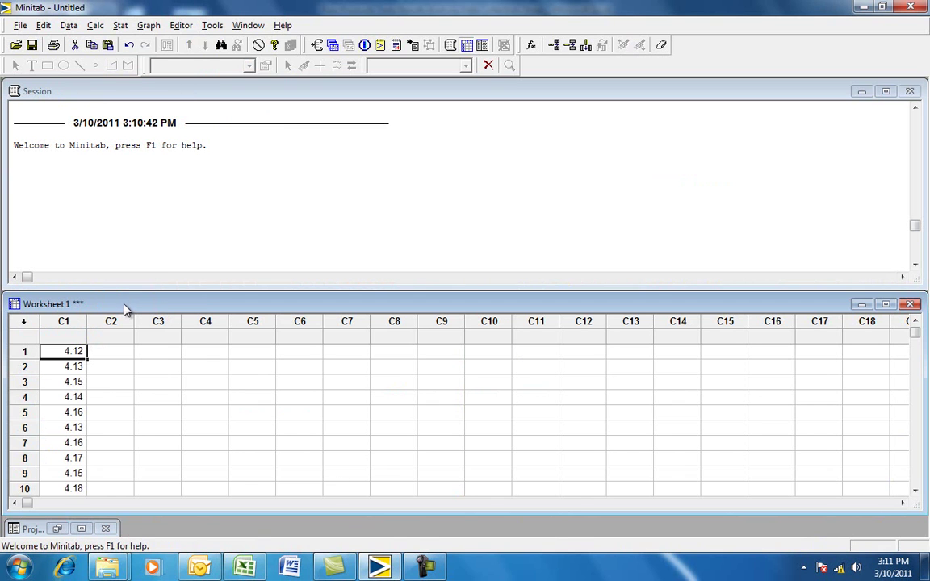
pyautogui.click(71, 336)
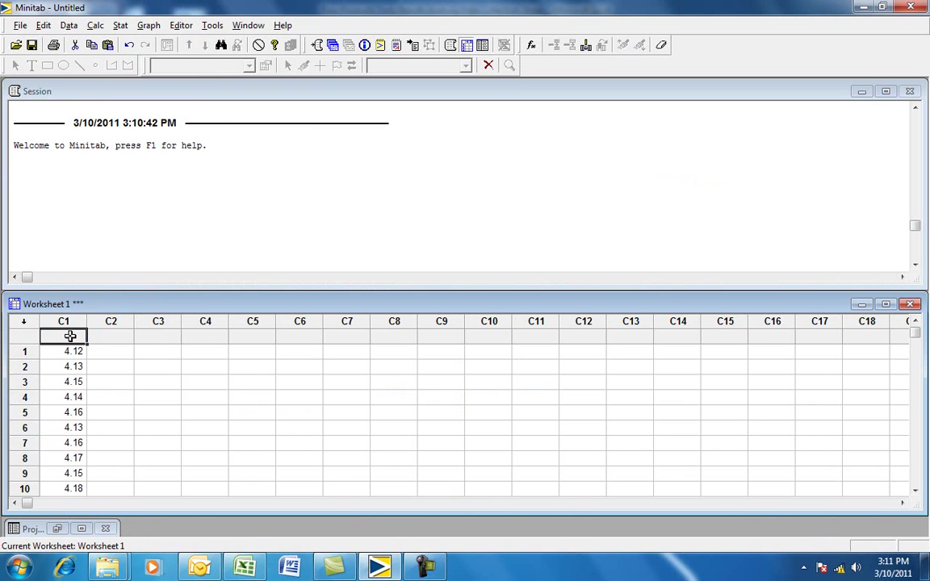
# Step: Copy the 'FAT %' heading text from Excel cell B3 for C1's name cell
pyautogui.click(245, 567)
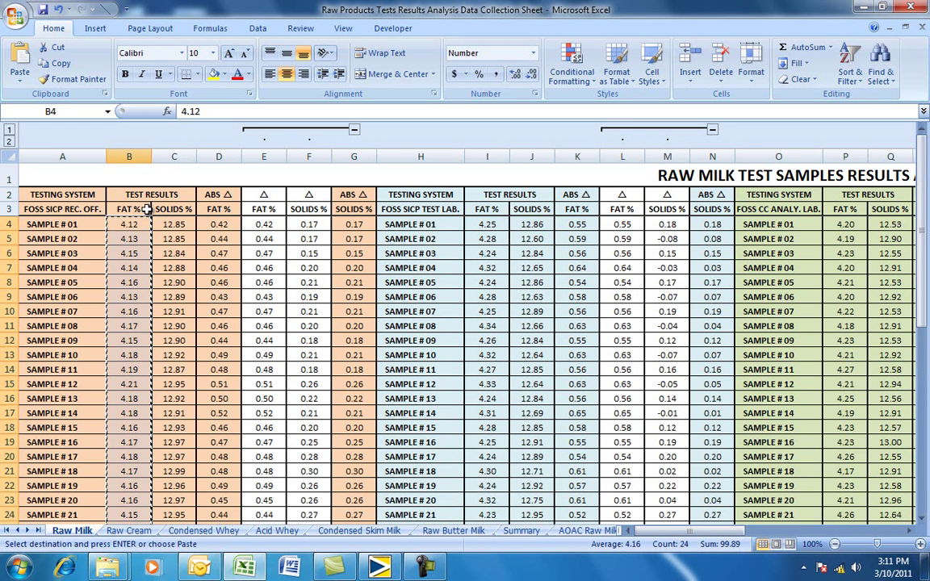
pyautogui.click(136, 210)
pyautogui.doubleClick(137, 211)
pyautogui.moveTo(118, 210); pyautogui.dragTo(143, 210)
pyautogui.rightClick(131, 208)
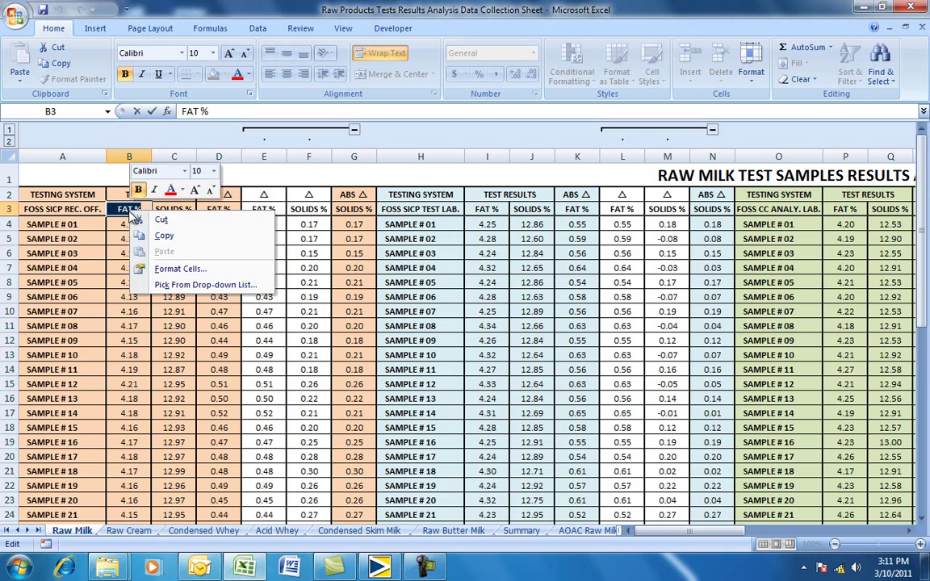
pyautogui.click(149, 233)
pyautogui.click(380, 567)
pyautogui.click(72, 337)
pyautogui.rightClick(73, 336)
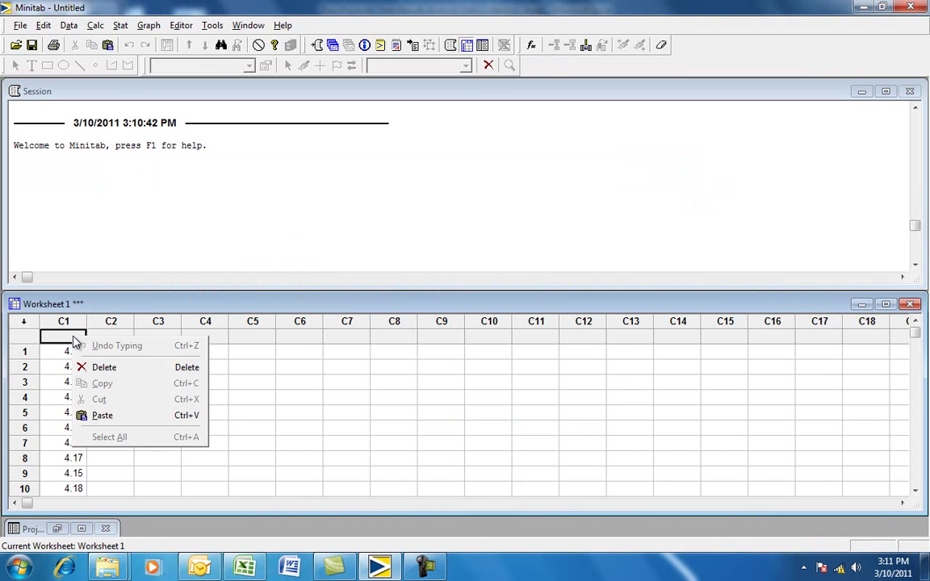
# Step: Paste 'FAT %' as column C1's name and open Stat > Quality Tools > Gage Study > Type 1 Gage Study
pyautogui.click(115, 414)
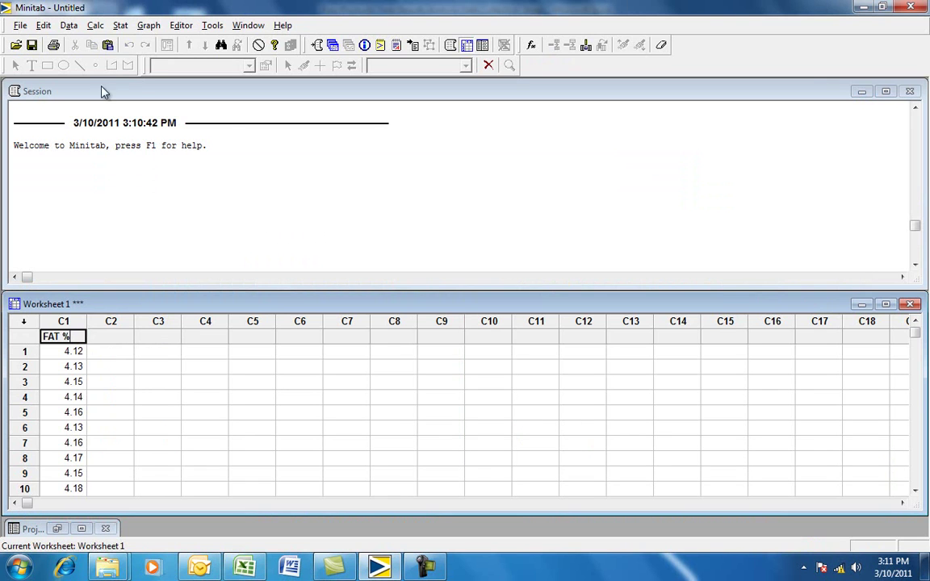
pyautogui.click(122, 27)
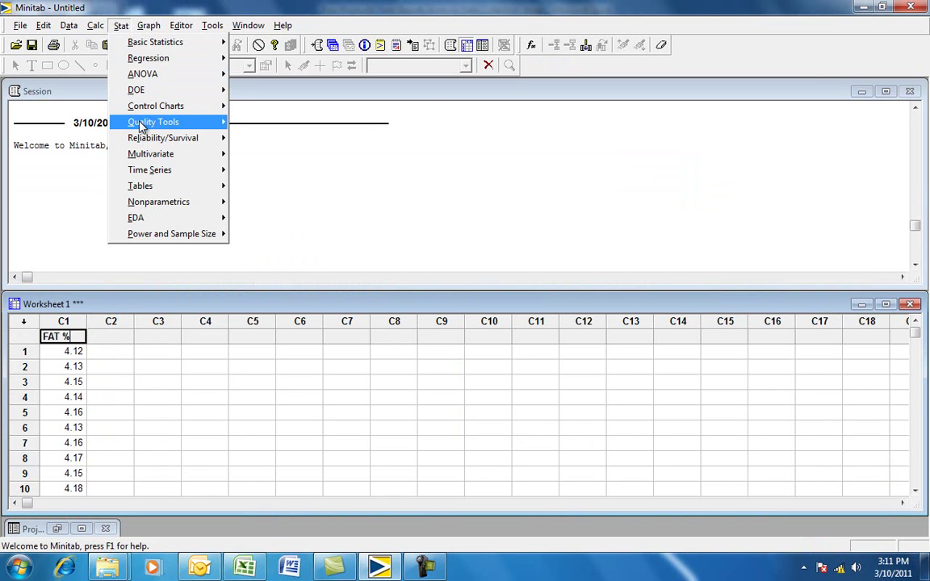
pyautogui.moveTo(142, 126)
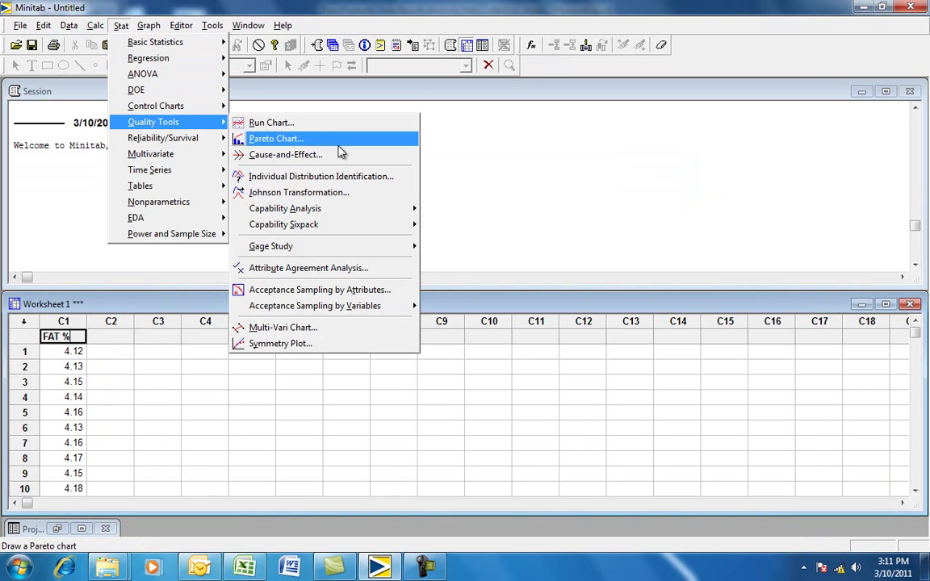
pyautogui.moveTo(325, 255)
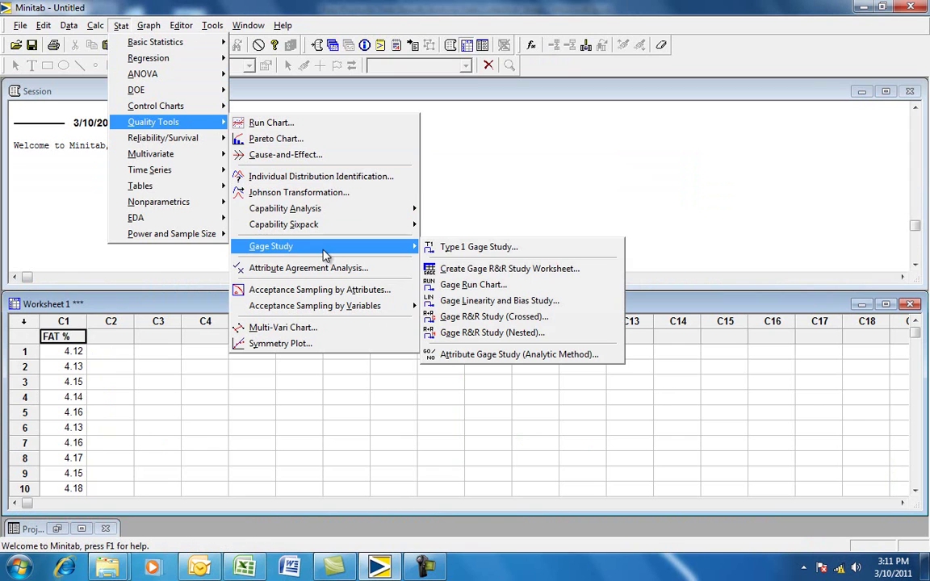
pyautogui.click(496, 252)
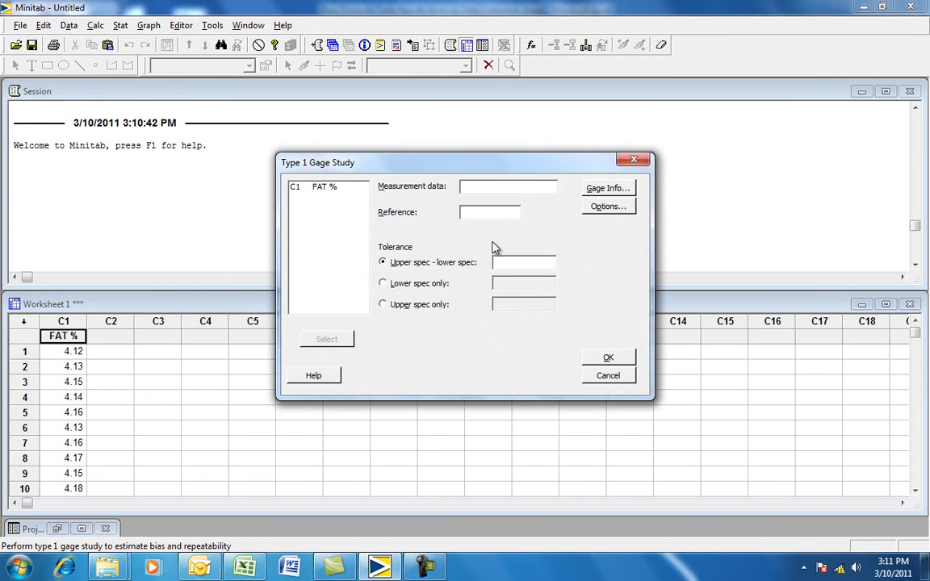
# Step: Select C1 FAT % as the measurement data, then view Excel's FAT % summary statistics
pyautogui.click(323, 190)
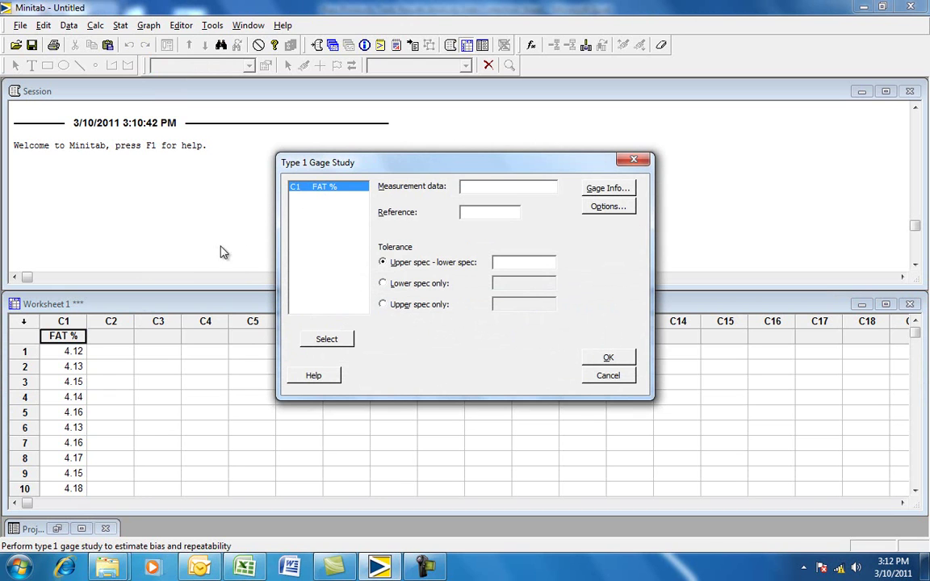
pyautogui.click(326, 340)
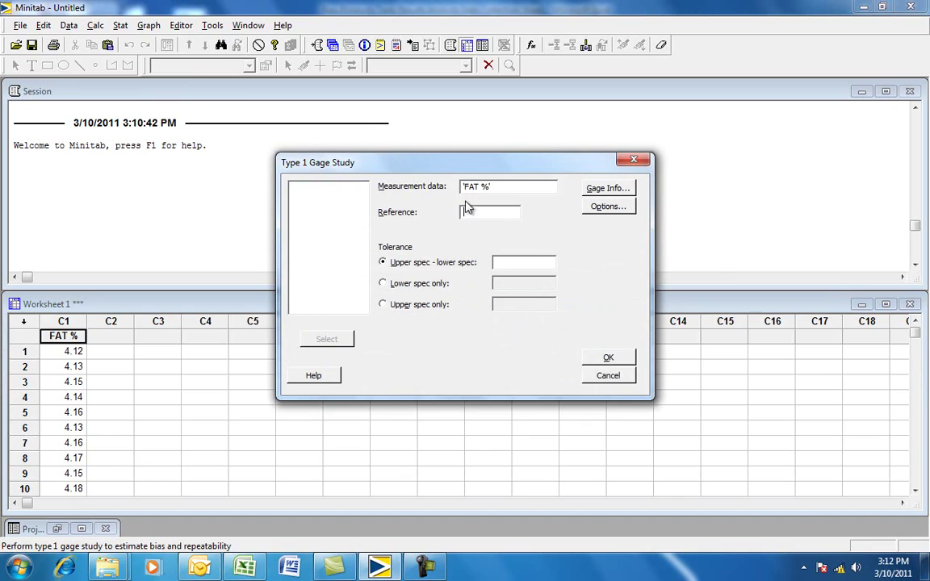
pyautogui.click(245, 568)
pyautogui.scroll(-3, 244, 412)
pyautogui.scroll(3, 191, 269)
pyautogui.scroll(-5, 162, 234)
pyautogui.scroll(5, 144, 222)
pyautogui.scroll(-9, 138, 275)
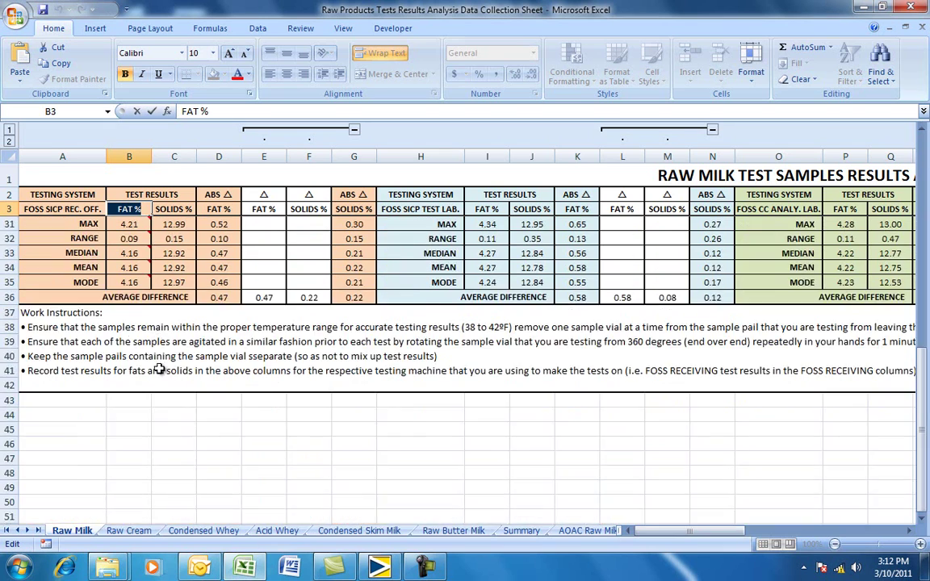
# Step: Inspect cell B34's =AVERAGE(B4:B27) formula giving mean 4.16 without editing it, then return to Minitab
pyautogui.scroll(2, 121, 327)
pyautogui.click(127, 364)
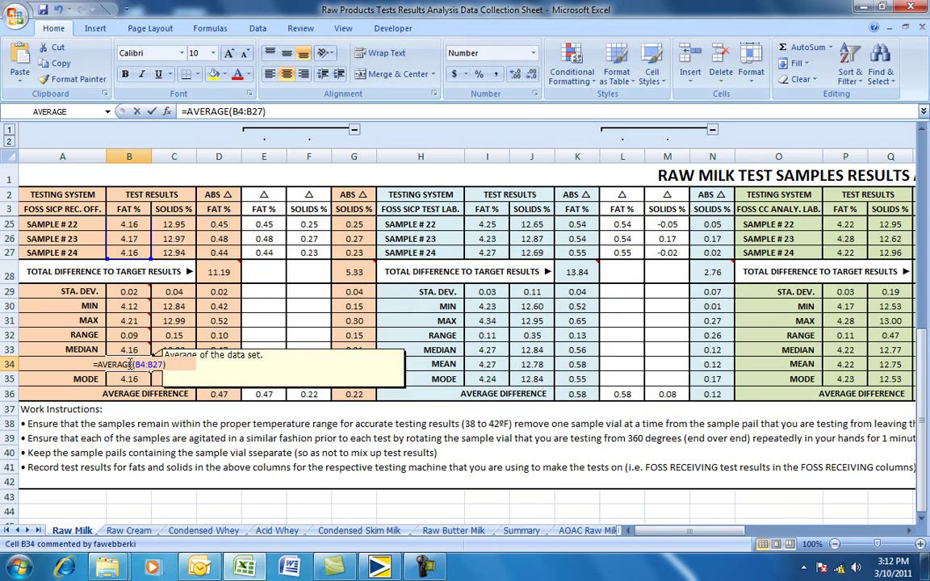
pyautogui.doubleClick(126, 364)
pyautogui.scroll(8, 148, 246)
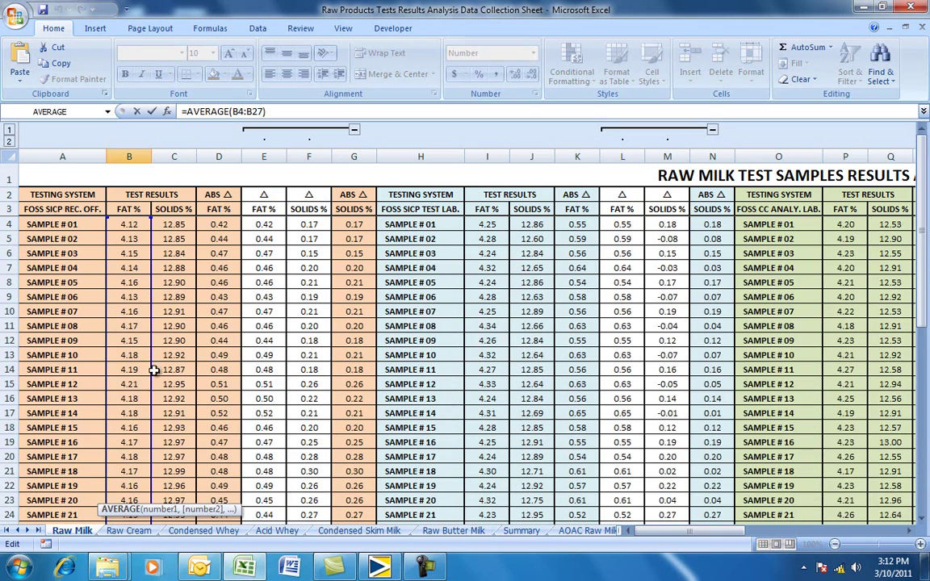
pyautogui.press('Escape')
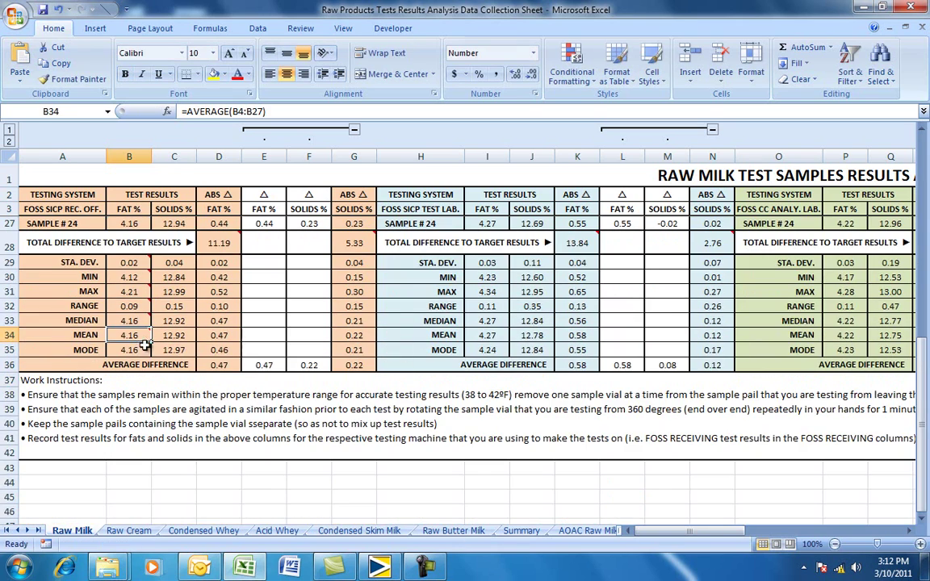
pyautogui.click(379, 568)
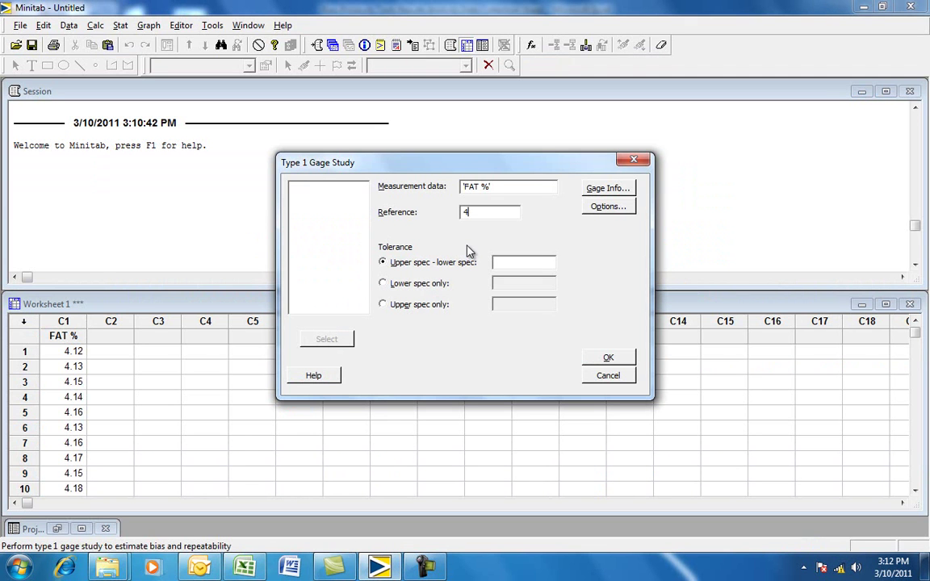
# Step: Enter reference value 4.16 and upper-minus-lower spec tolerance 2.7 in the Type 1 Gage Study dialog
pyautogui.write('16')
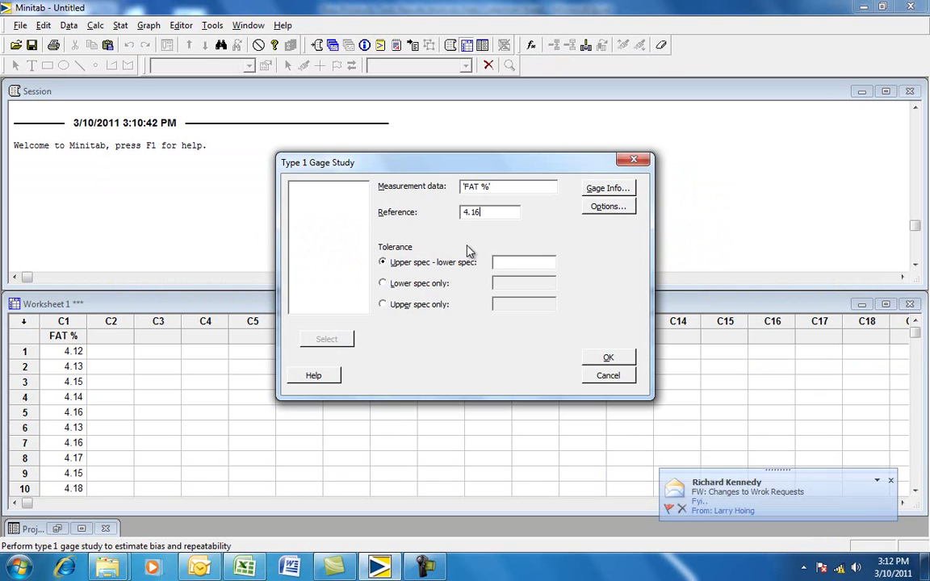
pyautogui.click(887, 481)
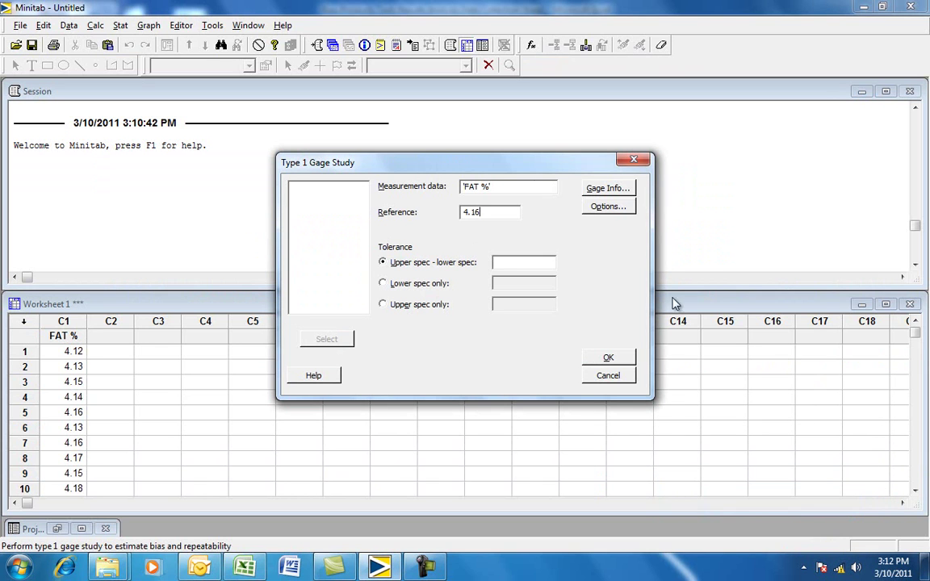
pyautogui.click(507, 262)
pyautogui.click(607, 189)
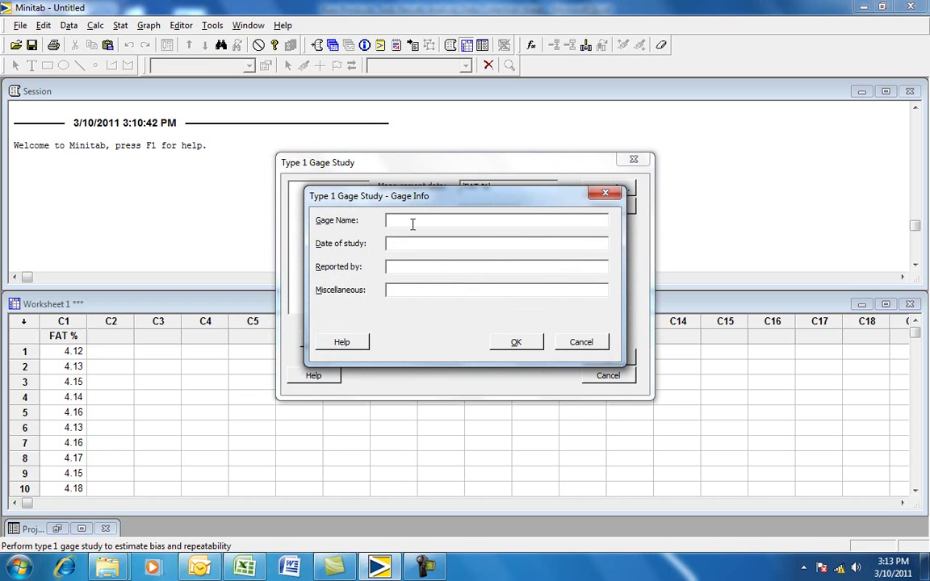
# Step: Fill in gage name 'Fat %study', study date 03/10/2011 and the reporter's name, then confirm
pyautogui.write('Fat %study')
pyautogui.click(397, 243)
pyautogui.write('03/10/2011')
pyautogui.click(407, 267)
pyautogui.write('Fed')
pyautogui.press('BackSpace')
pyautogui.press('BackSpace')
pyautogui.write('red Webberking')
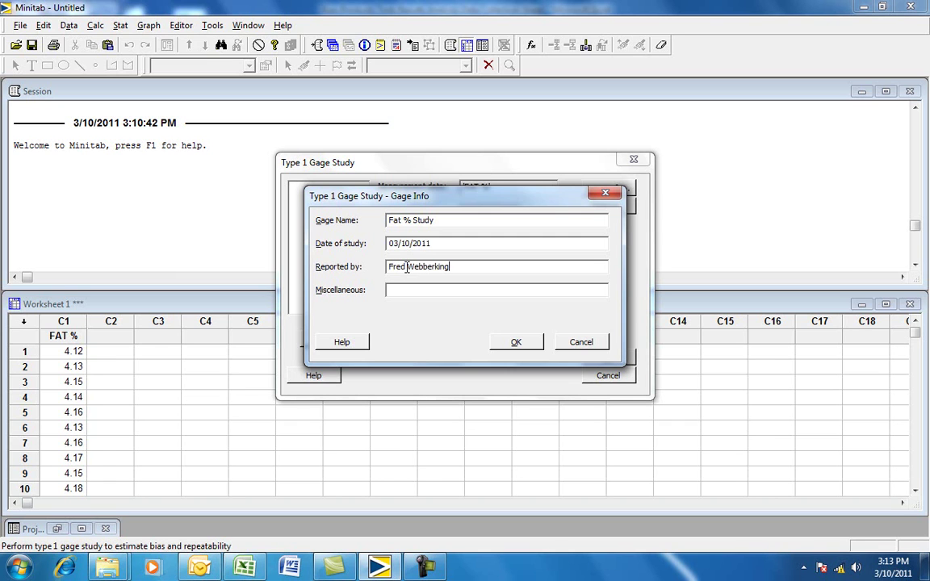
pyautogui.click(407, 292)
pyautogui.click(510, 342)
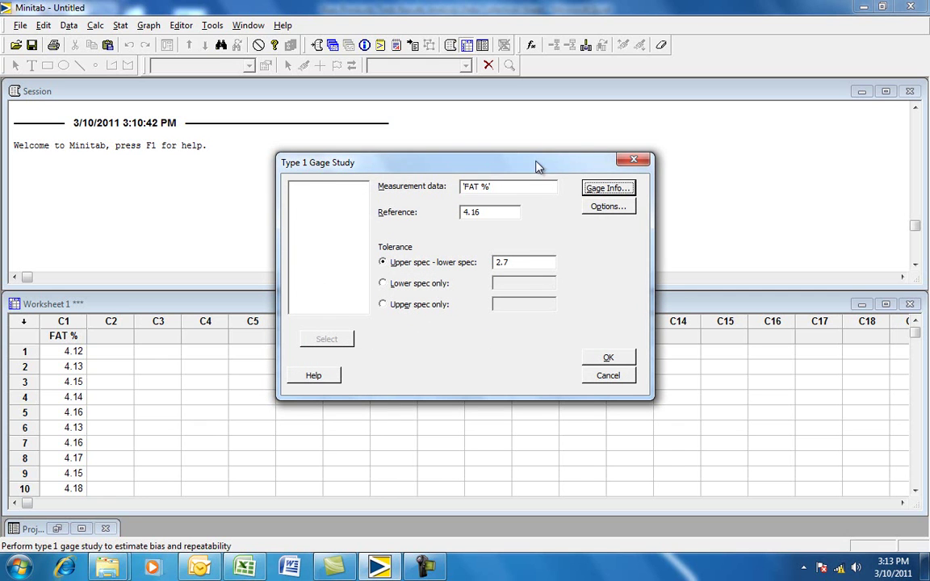
# Step: Keep default options (Cg 20.0% tolerance, 6.0 study variation) and run the FAT % gage study
pyautogui.click(610, 207)
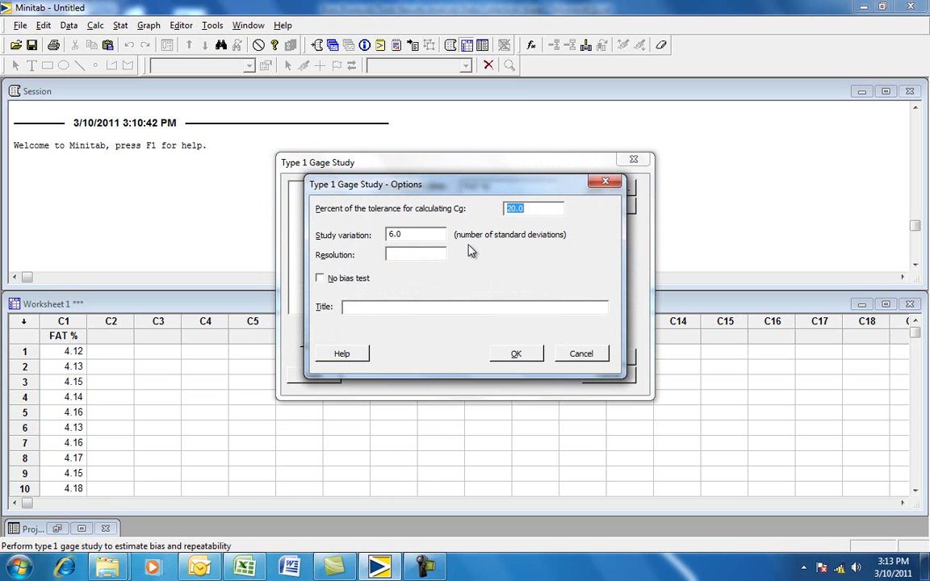
pyautogui.press('Tab')
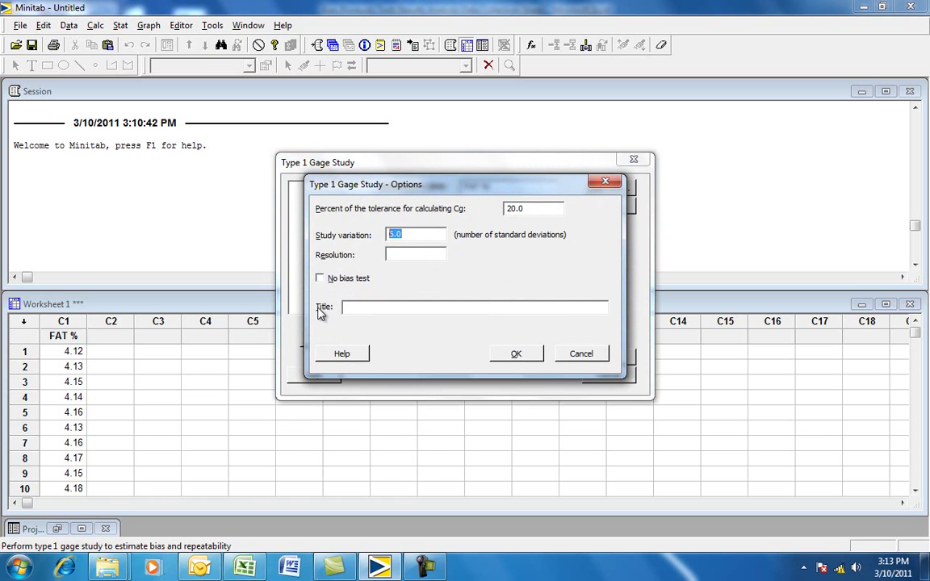
pyautogui.click(516, 353)
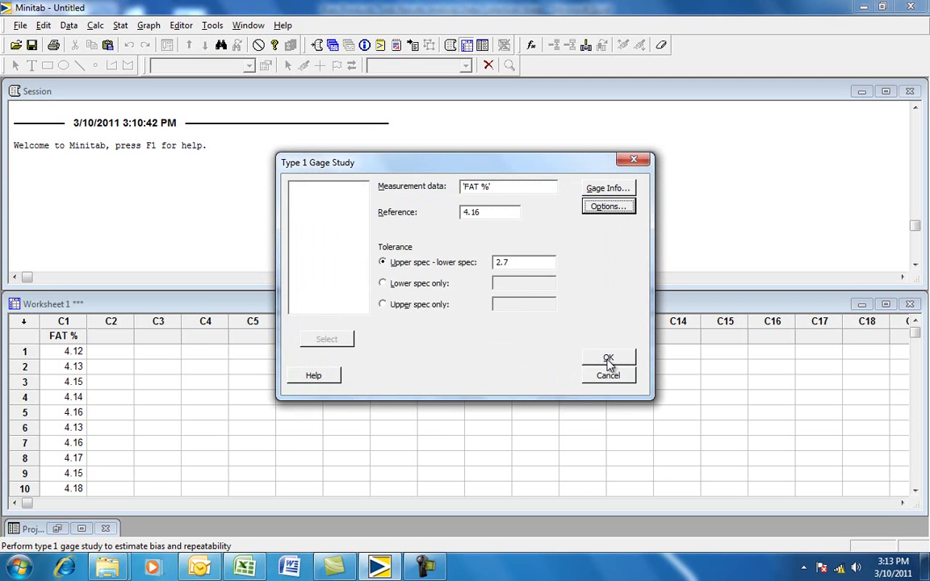
pyautogui.click(609, 361)
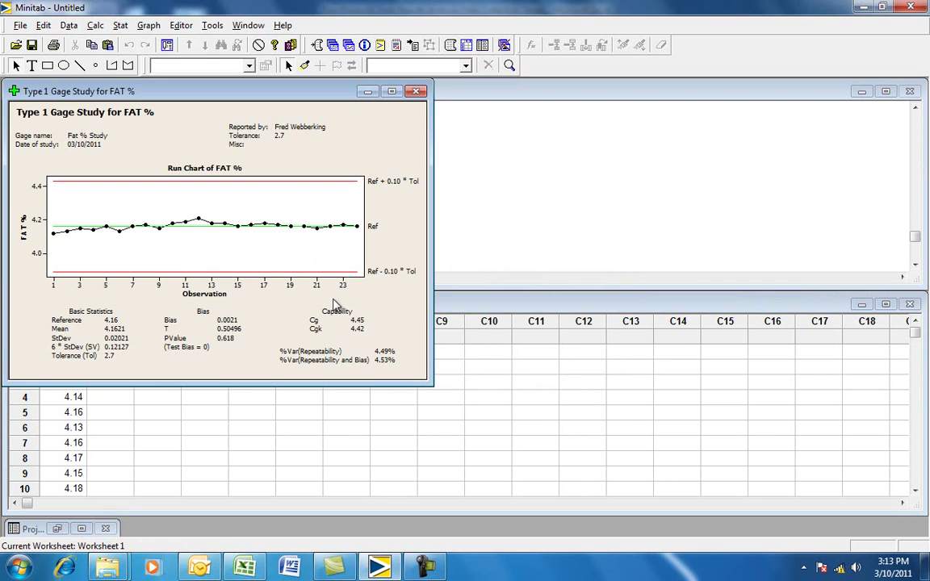
# Step: Maximize the FAT % Type 1 Gage Study report window, showing mean 4.1621 and StDev 0.02021
pyautogui.click(391, 91)
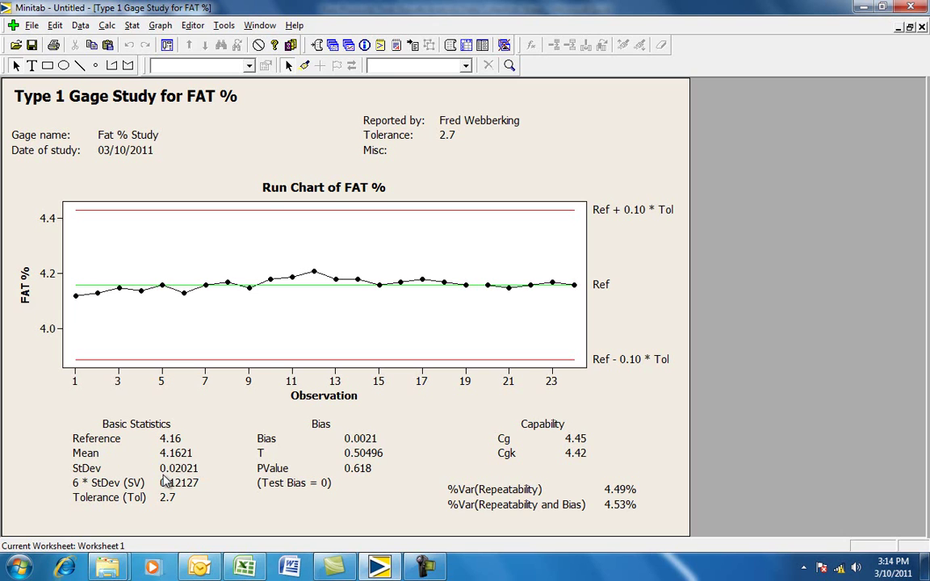
# Step: Save the Minitab project to the Desktop, replacing the default name with 'Fat % Study 1'
pyautogui.click(32, 26)
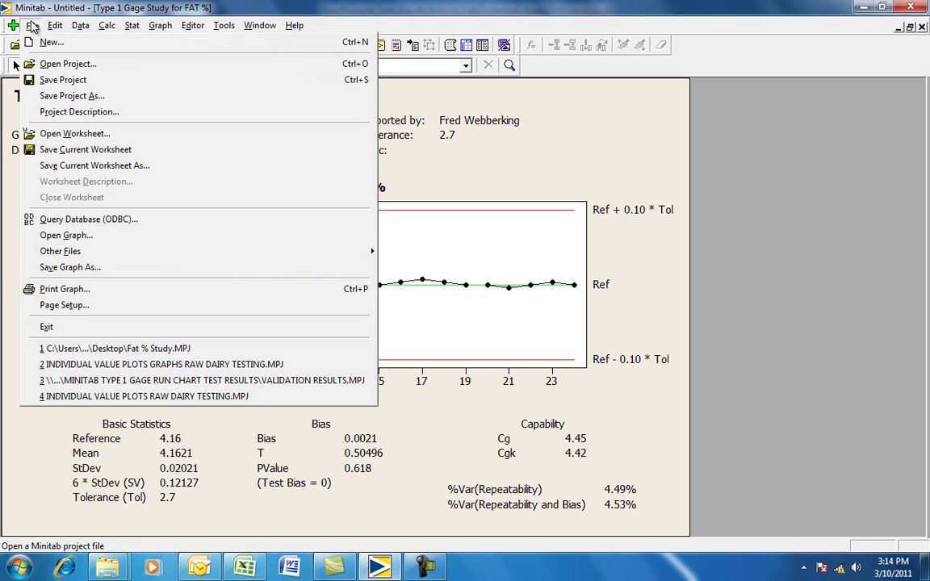
pyautogui.click(53, 95)
pyautogui.click(452, 379)
pyautogui.press('BackSpace')
pyautogui.press('BackSpace')
pyautogui.press('BackSpace')
pyautogui.press('BackSpace')
pyautogui.press('BackSpace')
pyautogui.press('BackSpace')
pyautogui.press('BackSpace')
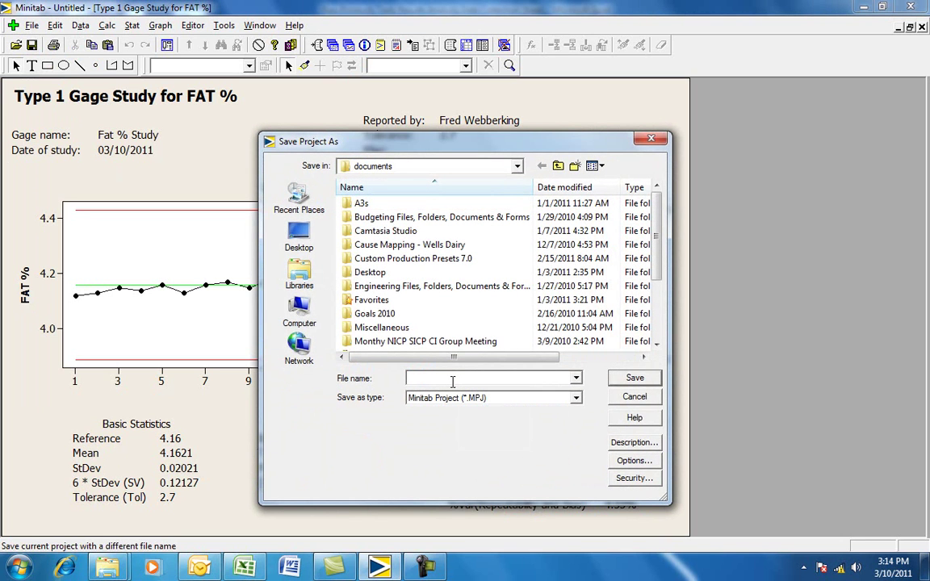
pyautogui.write('Fat % Study 1')
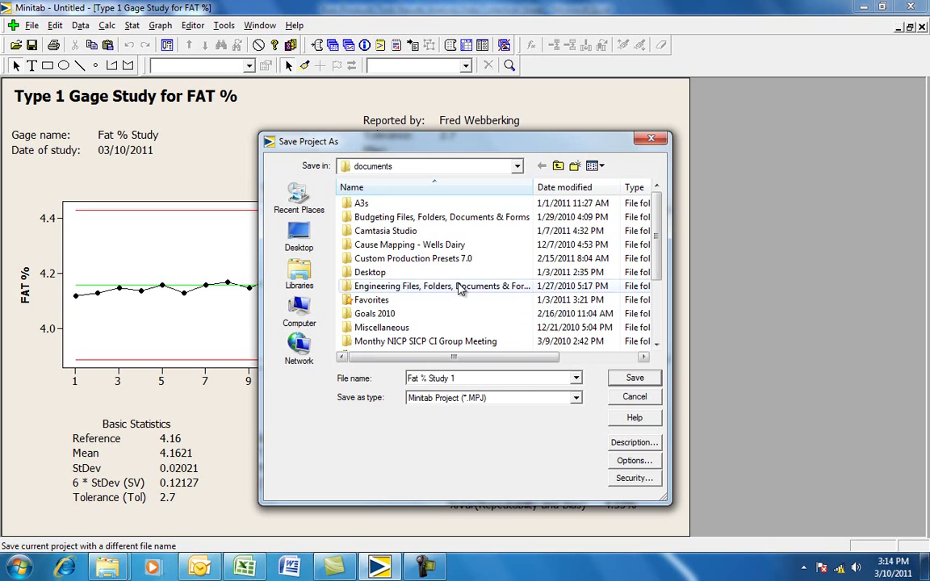
pyautogui.click(517, 165)
pyautogui.click(367, 174)
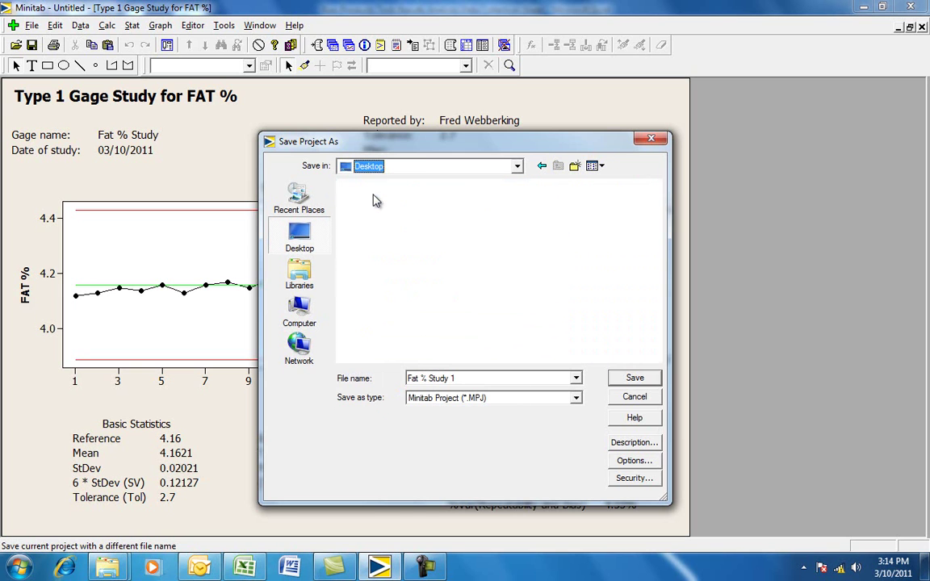
pyautogui.click(638, 381)
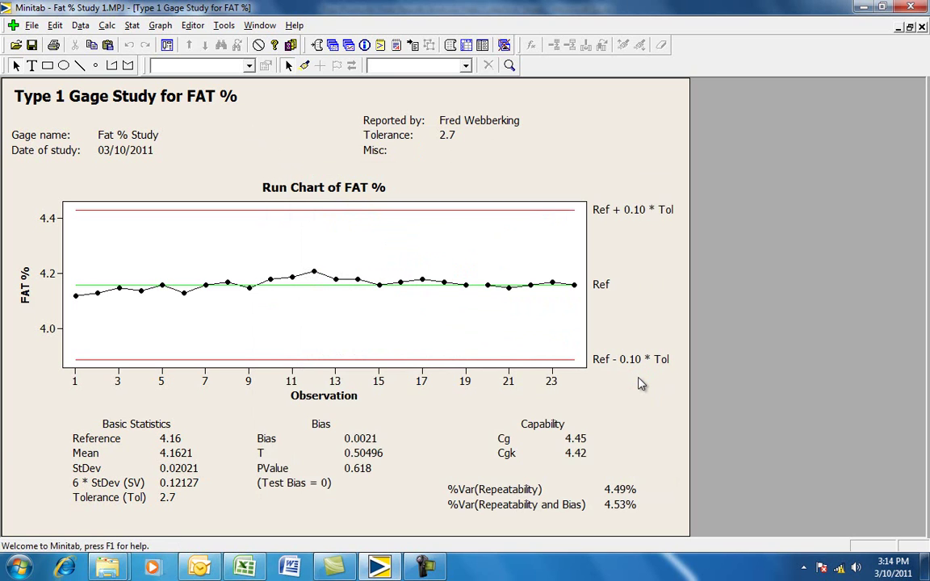